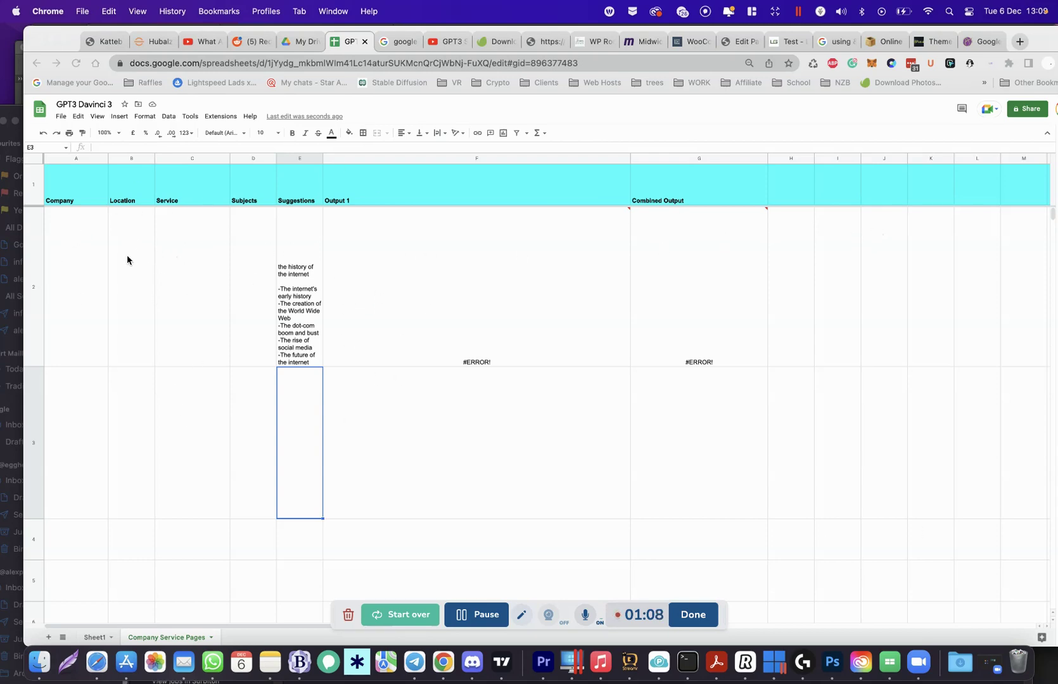
- Enter 'First Class Waste Removal' as the company in row 2
{"action": "left_click", "coordinate": [84, 252]}
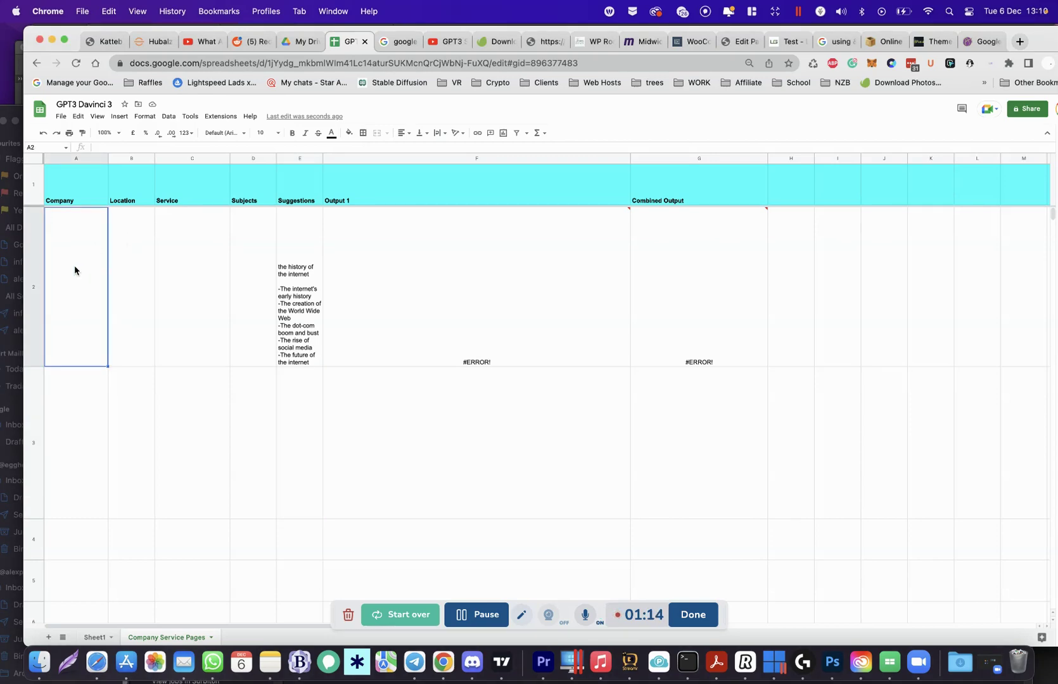
{"action": "double_click", "coordinate": [75, 267]}
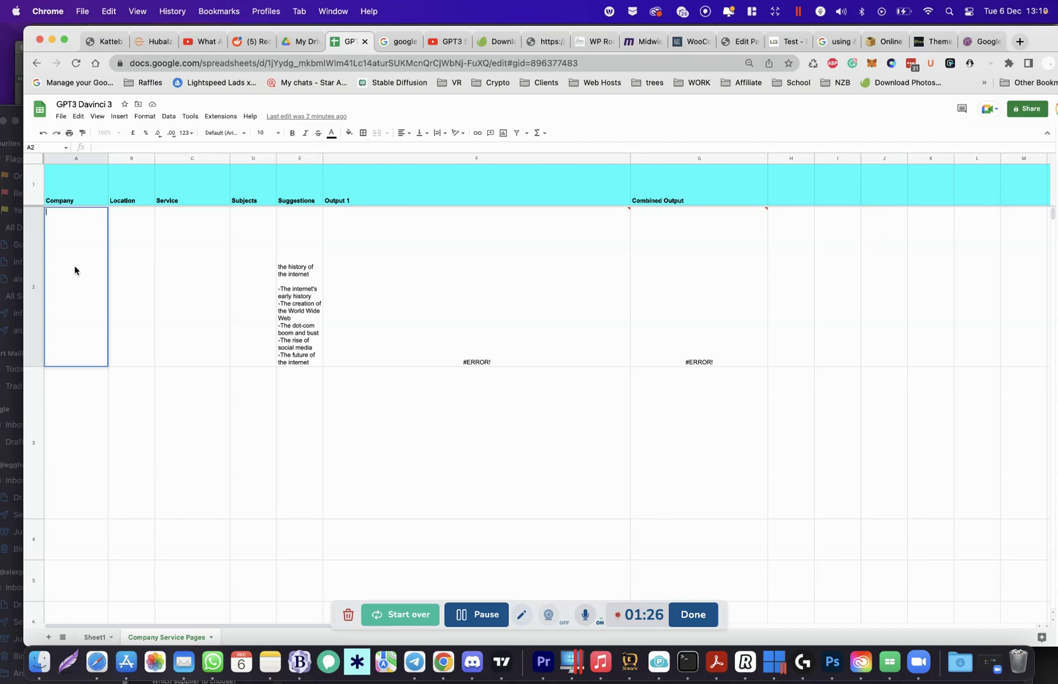
{"action": "type", "text": "Alex's "}
{"action": "type", "text": "Sk"}
{"action": "type", "text": "i"}
{"action": "key", "text": "Escape"}
{"action": "type", "text": "First Class Waste Removal"}
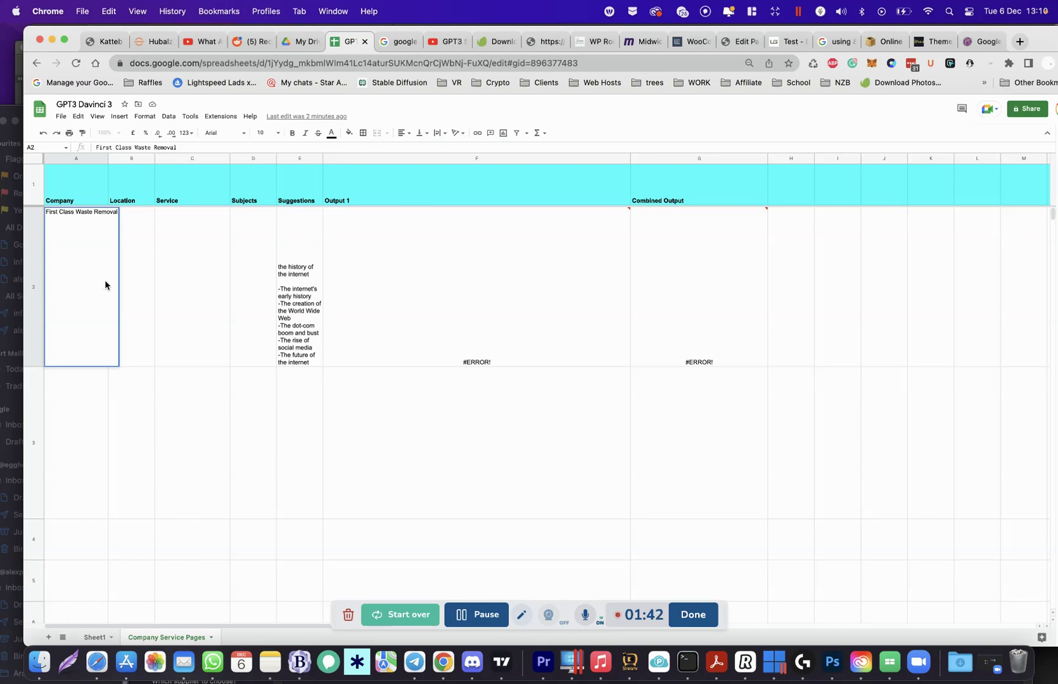
- Set the row 2 location to London and the service to 'Skip rental company'
{"action": "left_click", "coordinate": [138, 265]}
{"action": "type", "text": "London"}
{"action": "key", "text": "Tab"}
{"action": "key", "text": "Tab"}
{"action": "double_click", "coordinate": [188, 248]}
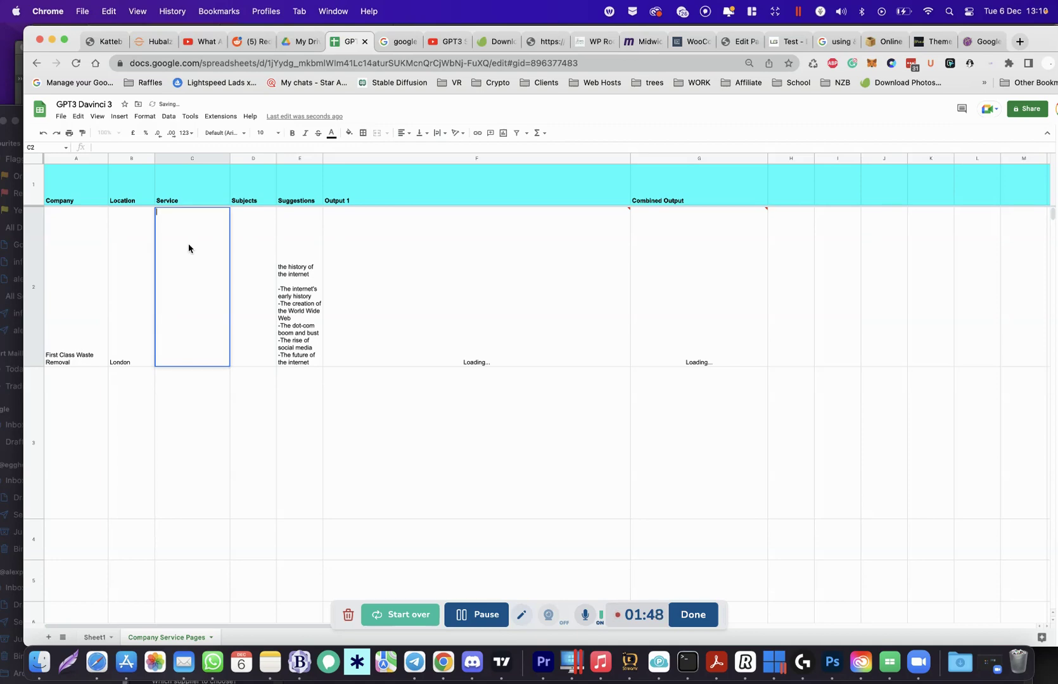
{"action": "type", "text": "Skip hire comoa"}
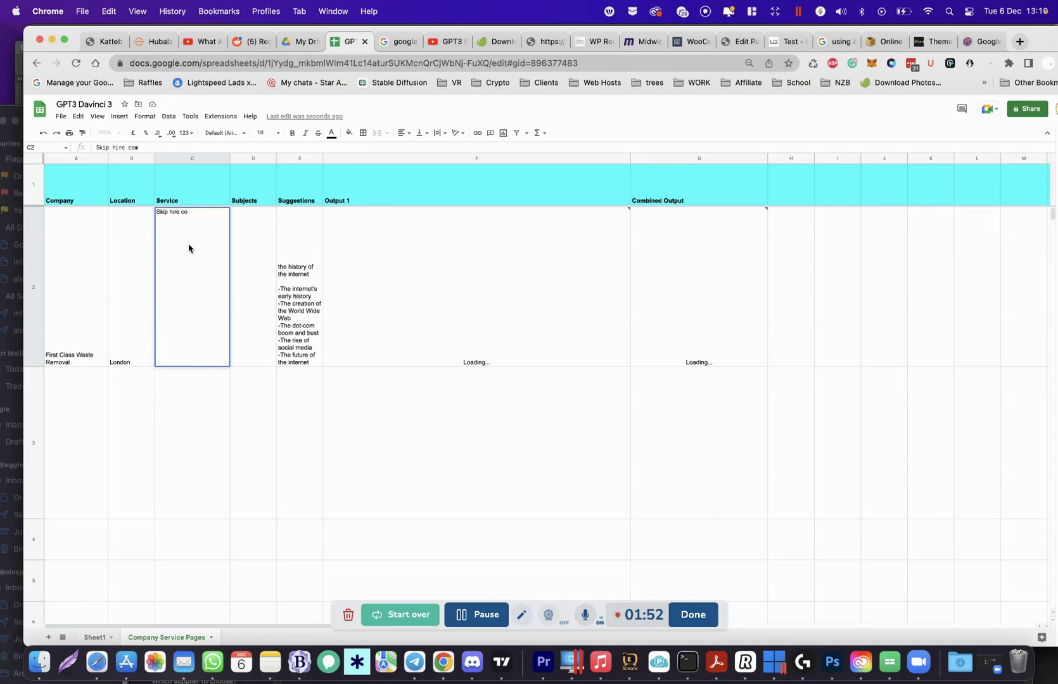
{"action": "key", "text": "BackSpace"}
{"action": "key", "text": "BackSpace"}
{"action": "key", "text": "BackSpace"}
{"action": "key", "text": "BackSpace"}
{"action": "key", "text": "BackSpace"}
{"action": "key", "text": "BackSpace"}
{"action": "key", "text": "BackSpace"}
{"action": "key", "text": "BackSpace"}
{"action": "type", "text": "rental company"}
- Type 'Why are are the best Skip hire company for you?' into the Subjects cell D2
{"action": "left_click", "coordinate": [253, 265]}
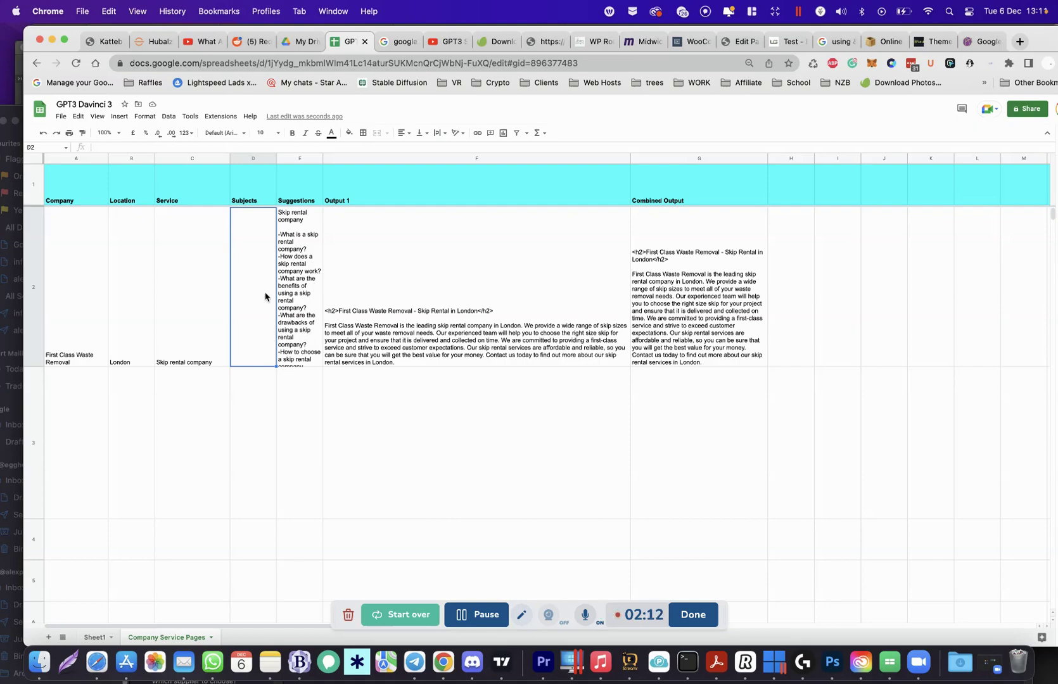
{"action": "type", "text": "Why are "}
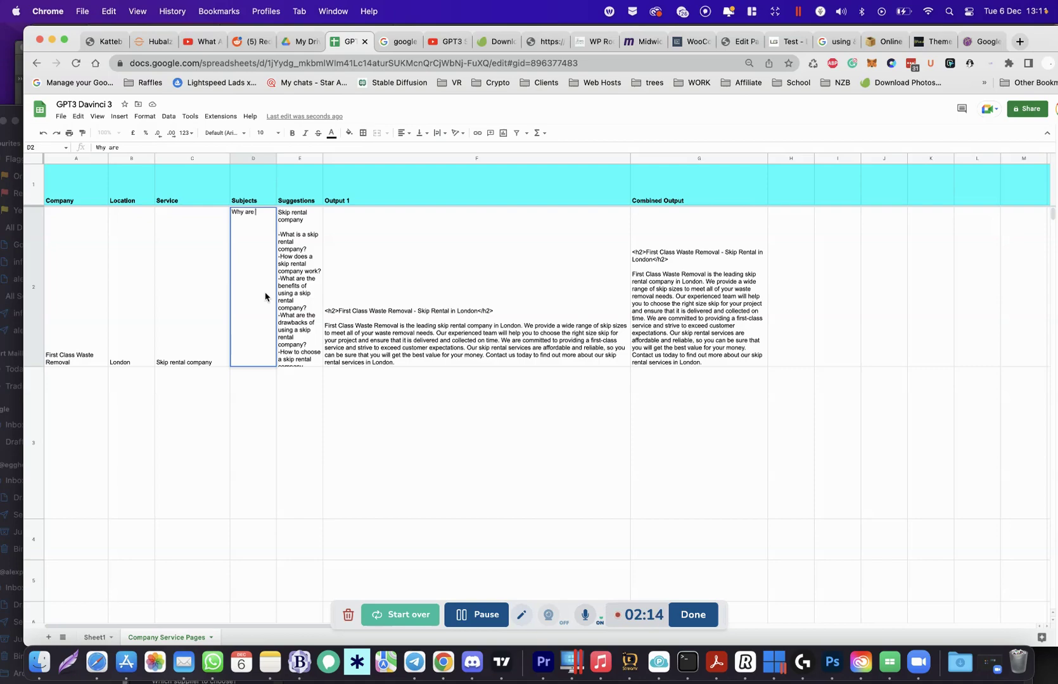
{"action": "type", "text": "are the best"}
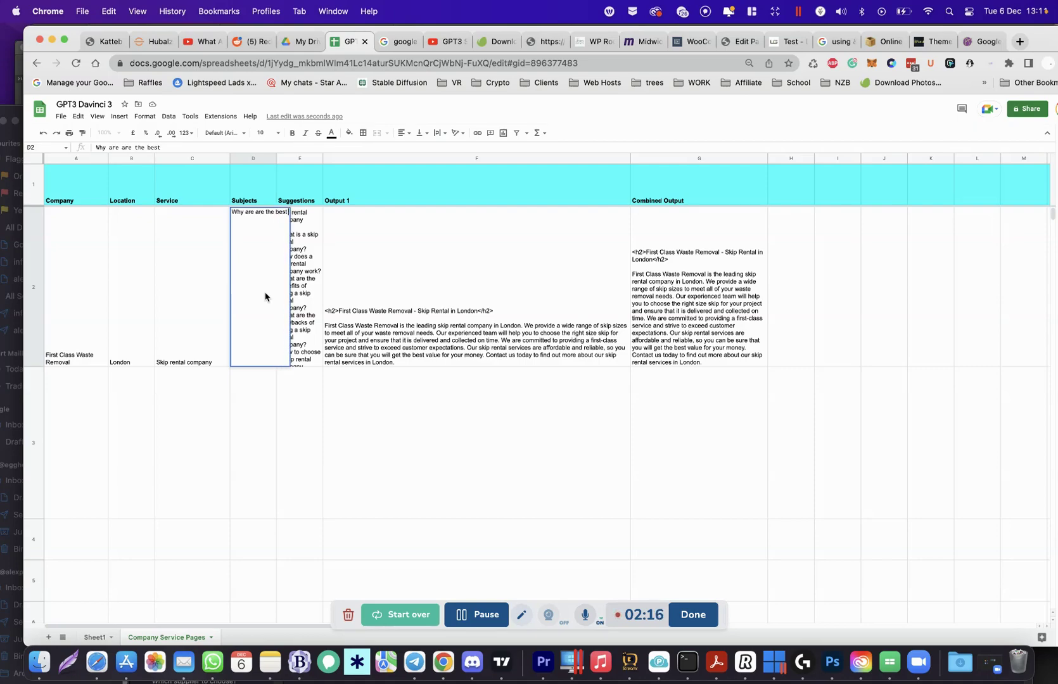
{"action": "type", "text": " Skip hir"}
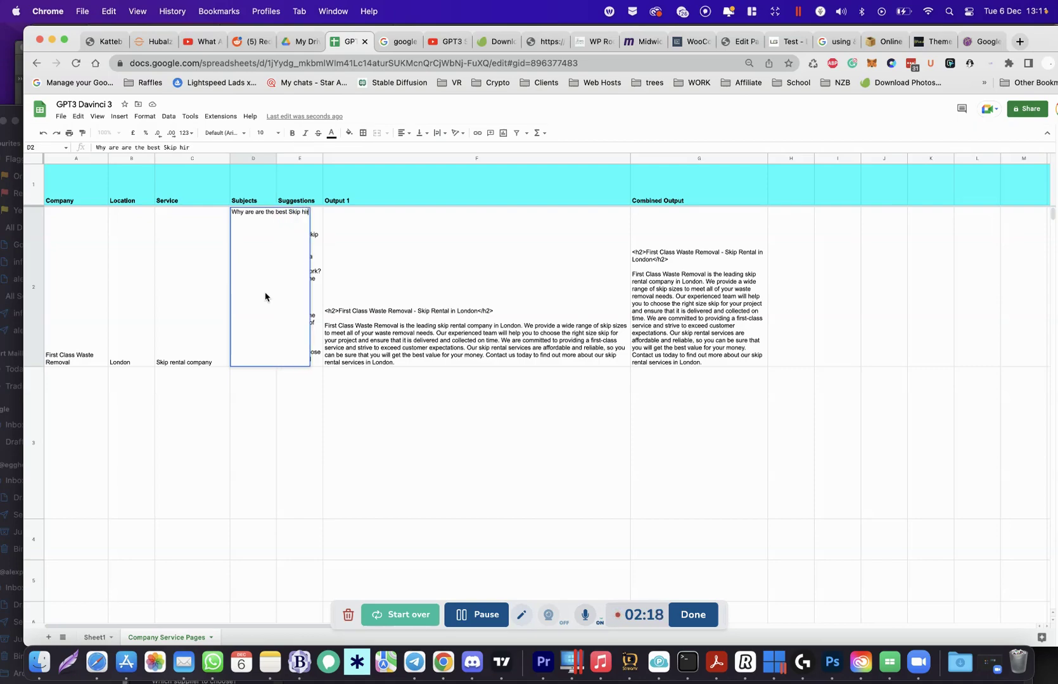
{"action": "type", "text": "e company for you"}
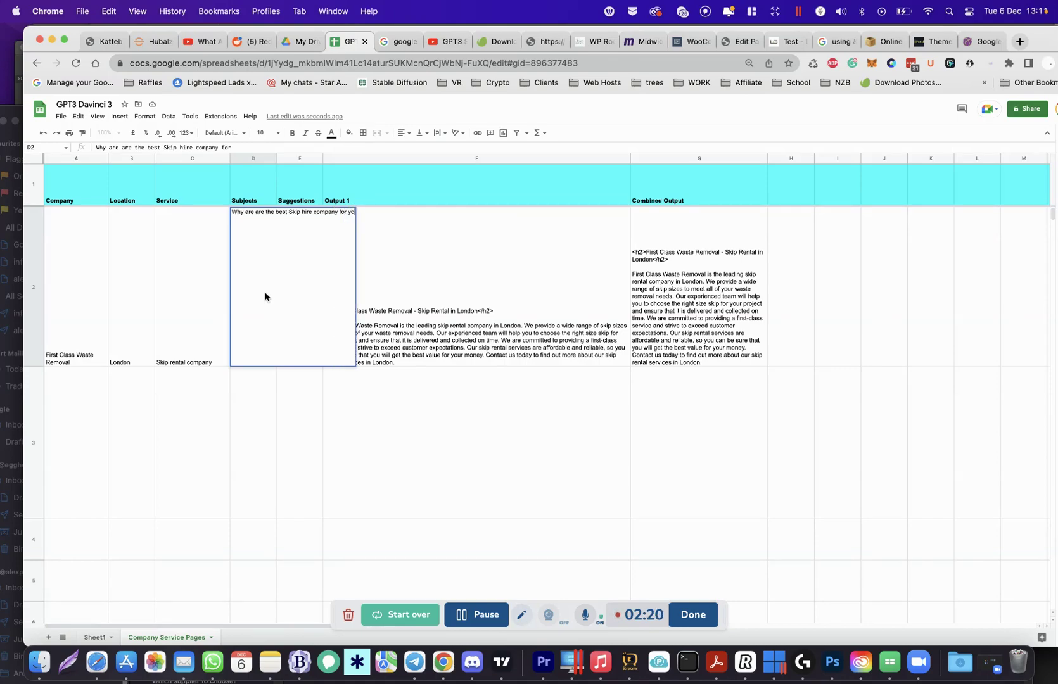
{"action": "type", "text": "?"}
- Add the subjects 'Affordable Prices' and 'Customer Satisfaction' in D3–D4, and shorten row 3
{"action": "left_click", "coordinate": [251, 408]}
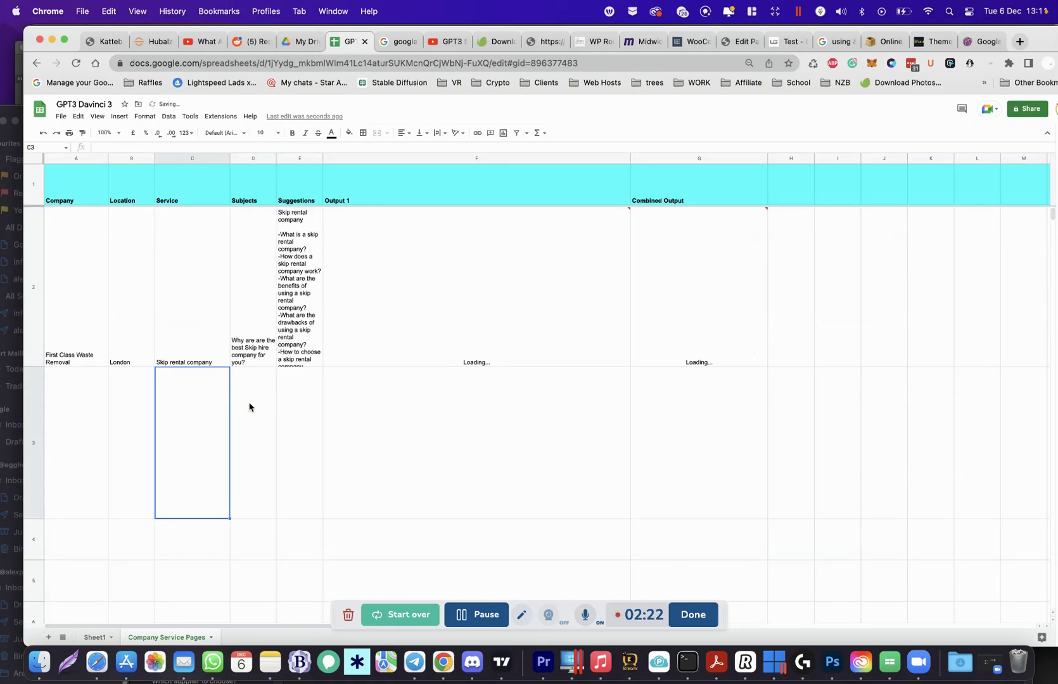
{"action": "type", "text": "Afoordabkle P"}
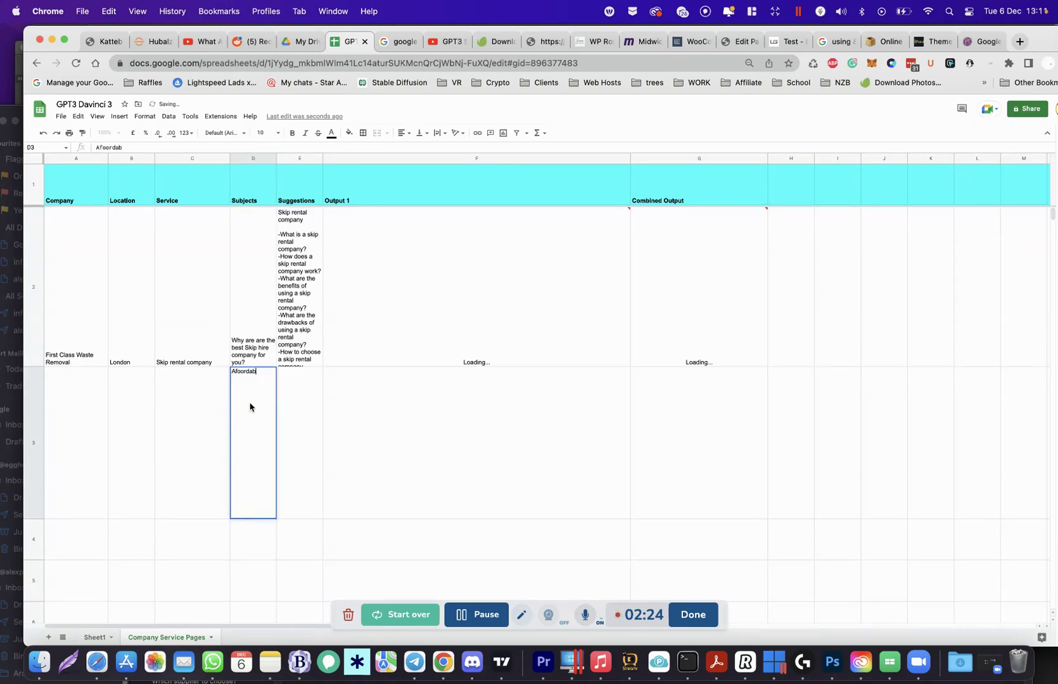
{"action": "key", "text": "BackSpace"}
{"action": "key", "text": "BackSpace"}
{"action": "key", "text": "BackSpace"}
{"action": "type", "text": "le Prices"}
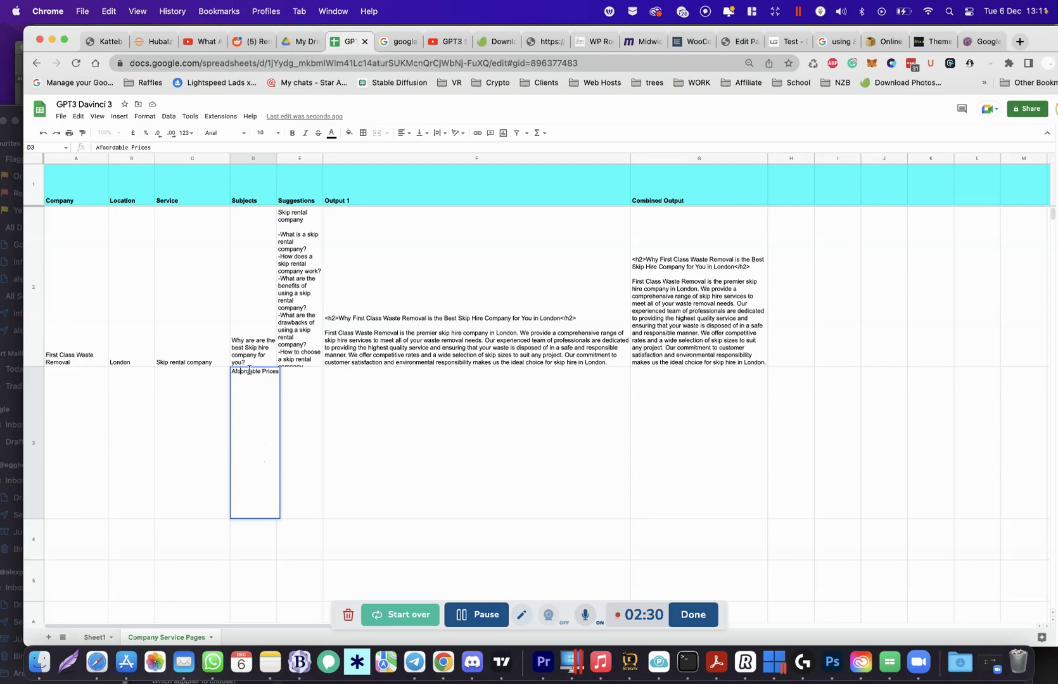
{"action": "key", "text": "BackSpace"}
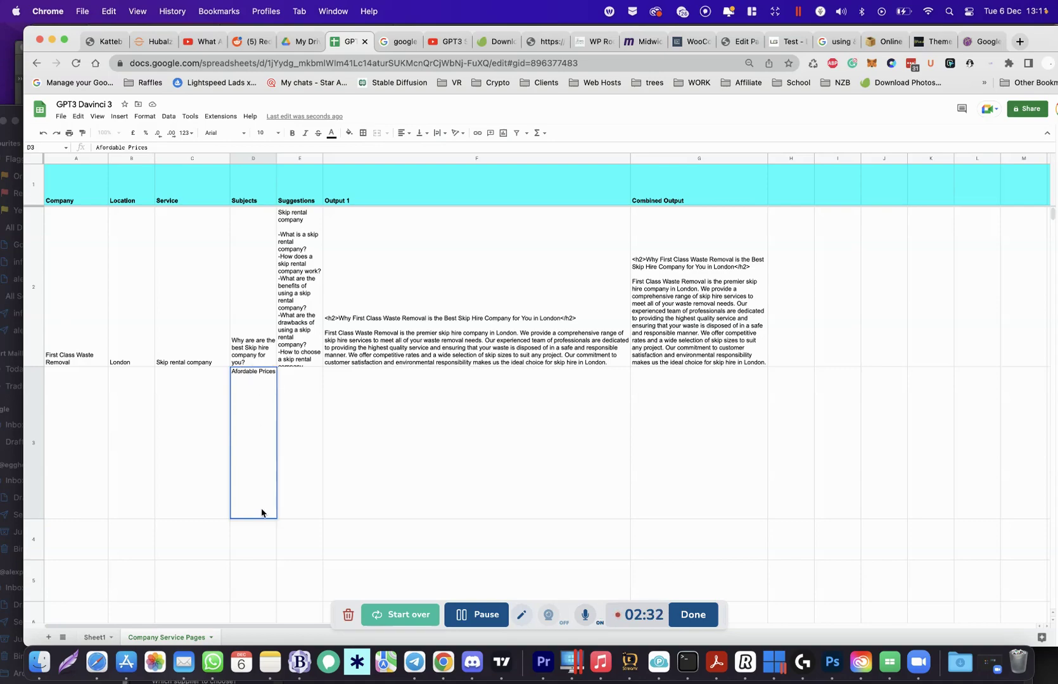
{"action": "left_click", "coordinate": [257, 541]}
{"action": "type", "text": "Customer"}
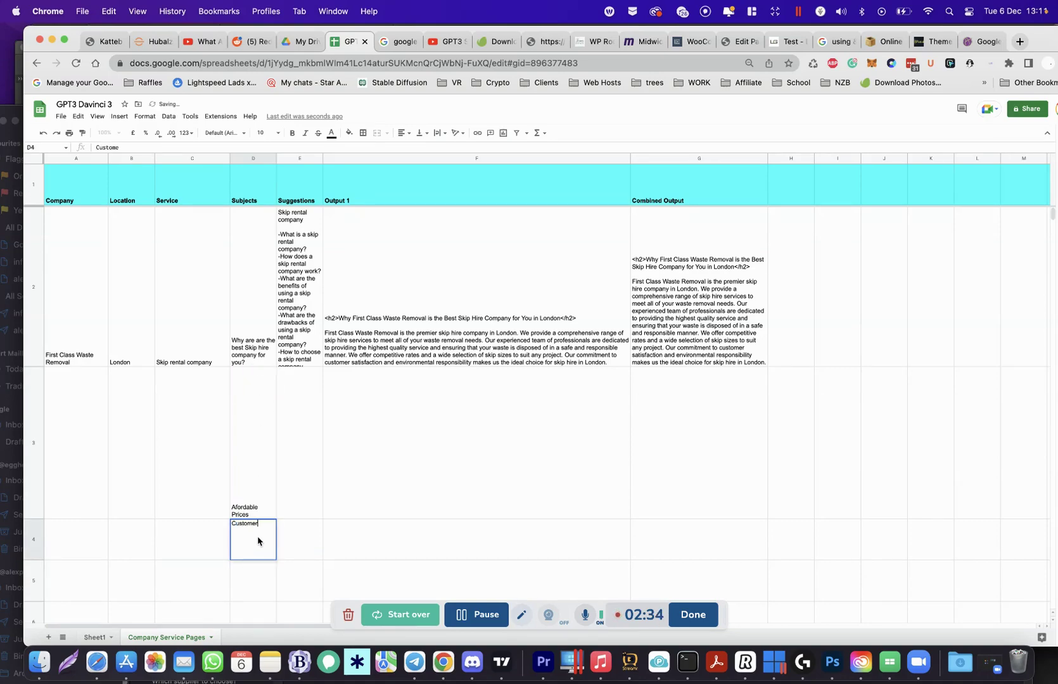
{"action": "type", "text": " Satisfaction"}
{"action": "left_click", "coordinate": [208, 548]}
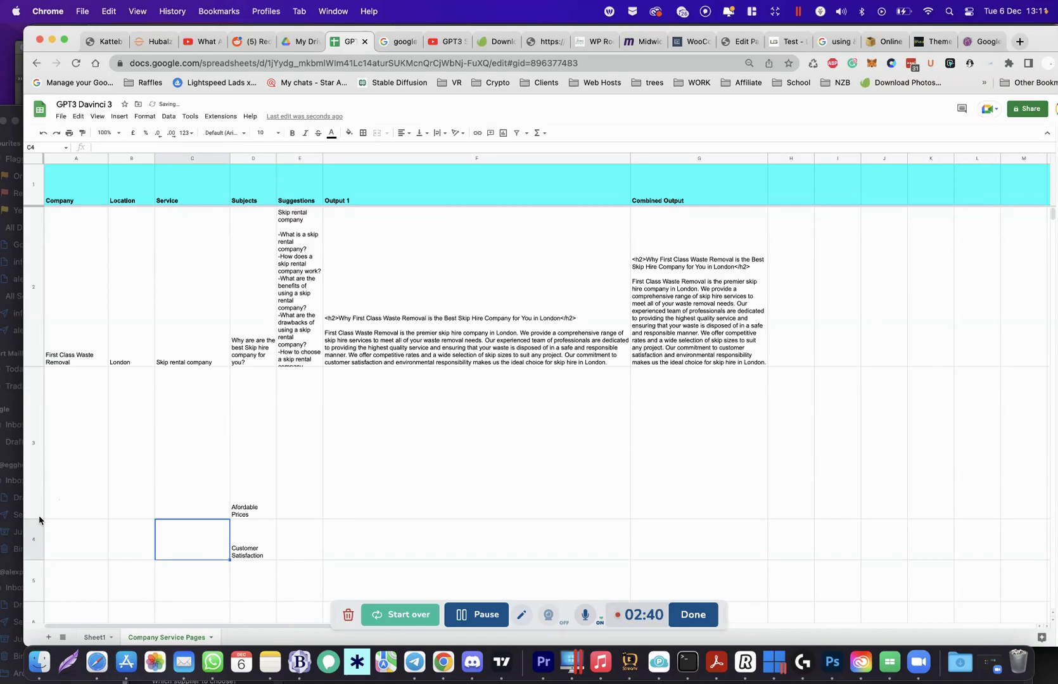
{"action": "left_click_drag", "start_coordinate": [39, 518], "coordinate": [38, 426]}
- Add 'Next day skip delivery' as the next subject, discarding a half-typed money-back entry
{"action": "left_click", "coordinate": [233, 500]}
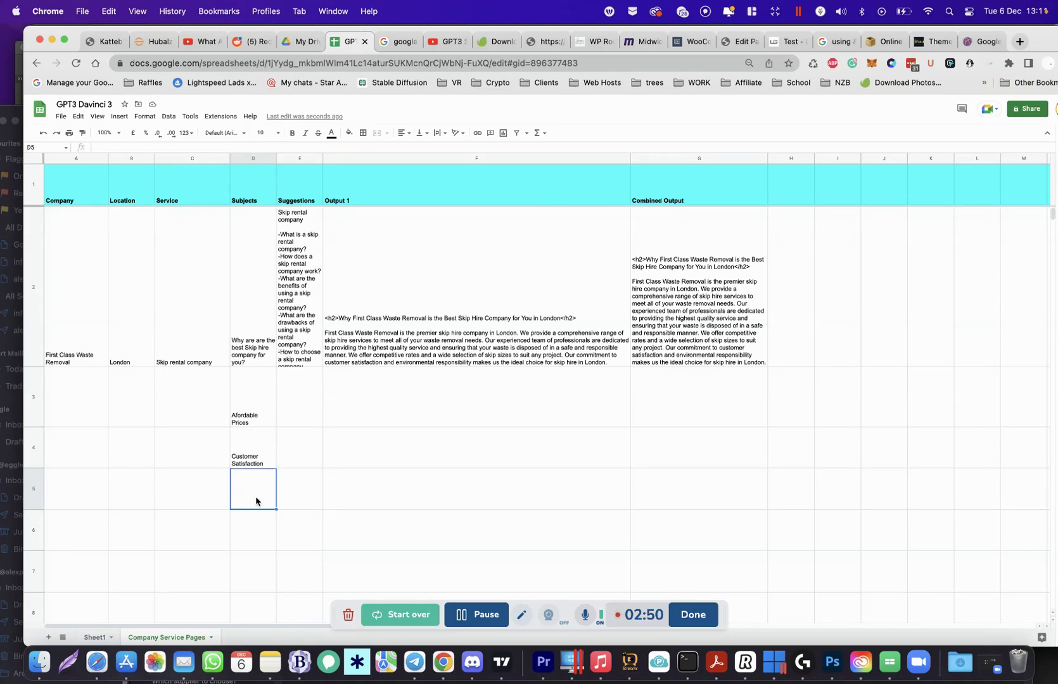
{"action": "type", "text": "Fast"}
{"action": "key", "text": "super+a"}
{"action": "type", "text": "Next day skip"}
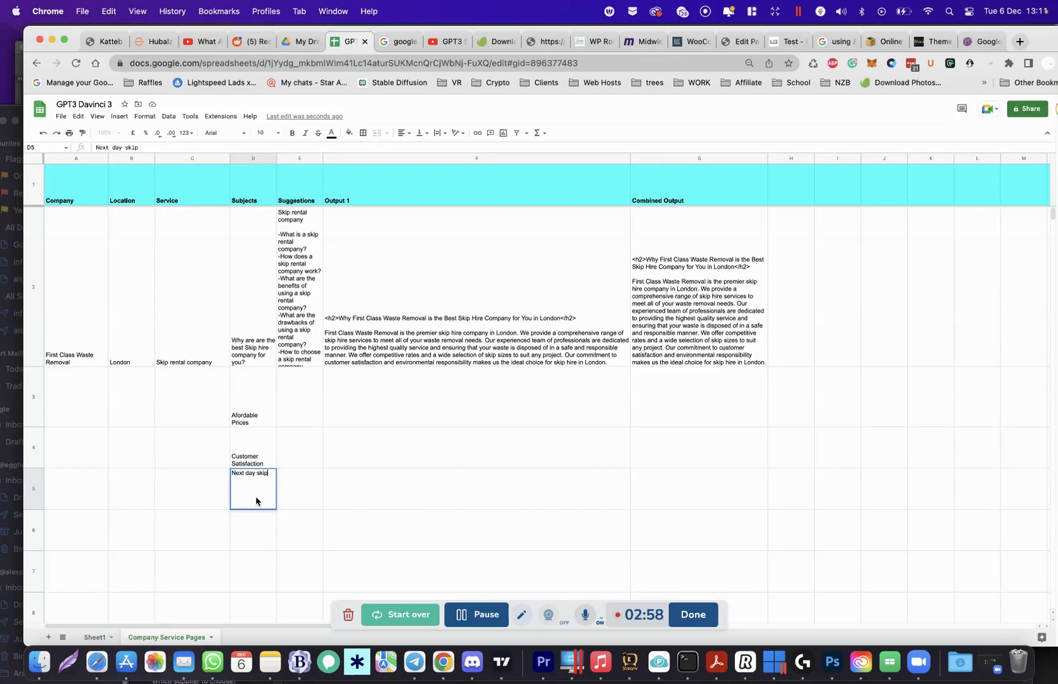
{"action": "type", "text": " delivery"}
{"action": "key", "text": "Return"}
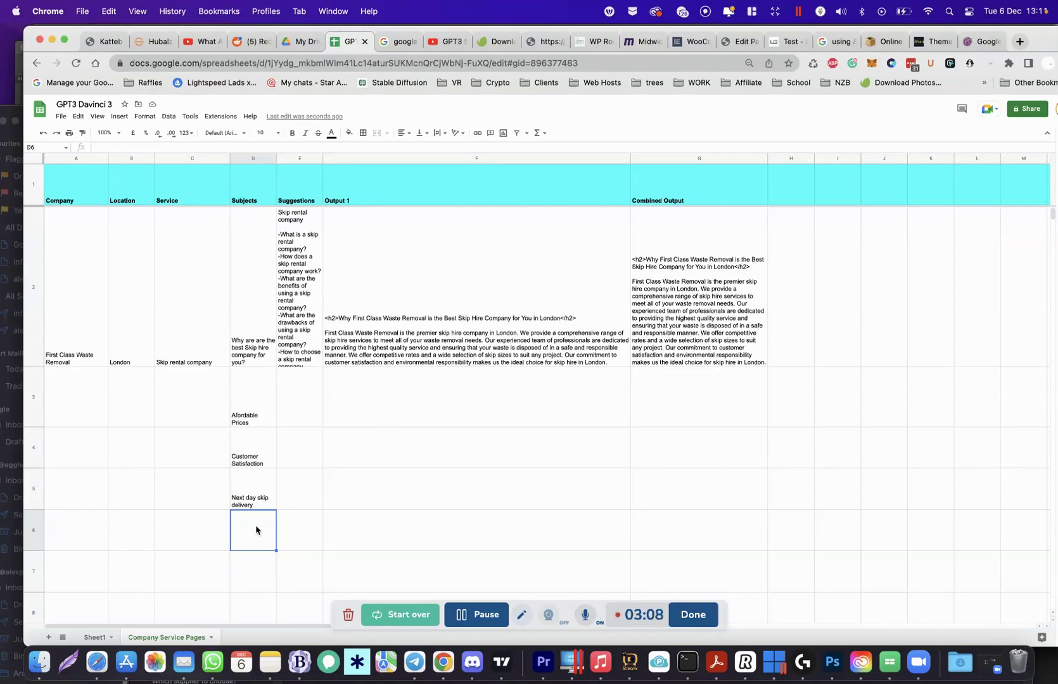
{"action": "type", "text": "Money back gu"}
{"action": "key", "text": "BackSpace"}
{"action": "key", "text": "BackSpace"}
{"action": "key", "text": "BackSpace"}
{"action": "key", "text": "BackSpace"}
{"action": "key", "text": "BackSpace"}
{"action": "key", "text": "BackSpace"}
{"action": "key", "text": "BackSpace"}
{"action": "key", "text": "BackSpace"}
{"action": "key", "text": "BackSpace"}
{"action": "key", "text": "BackSpace"}
{"action": "key", "text": "BackSpace"}
{"action": "key", "text": "BackSpace"}
{"action": "key", "text": "BackSpace"}
- Check the E2 suggestions formula, then add 'How does a skip rental company work?' below
{"action": "left_click", "coordinate": [285, 261]}
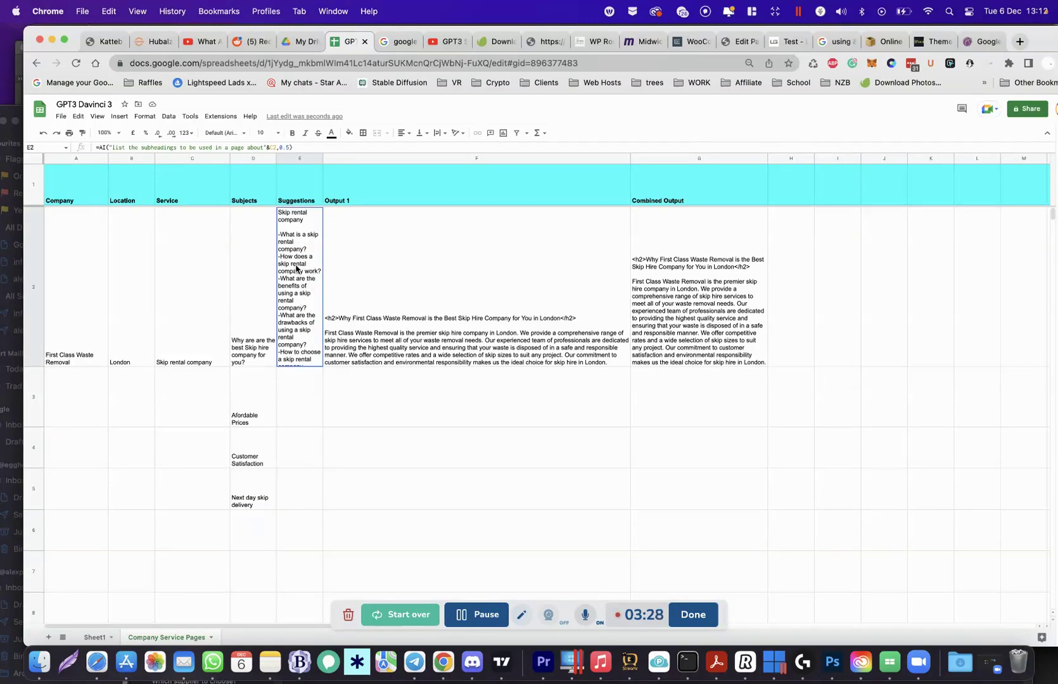
{"action": "left_click", "coordinate": [249, 537]}
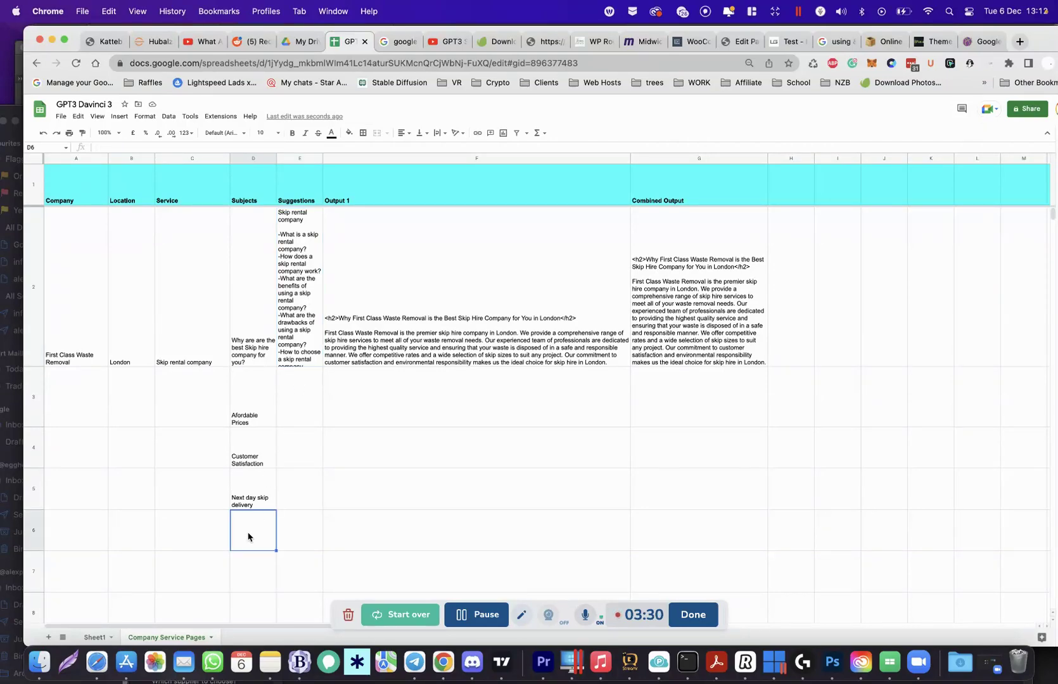
{"action": "type", "text": "How does a skip hire"}
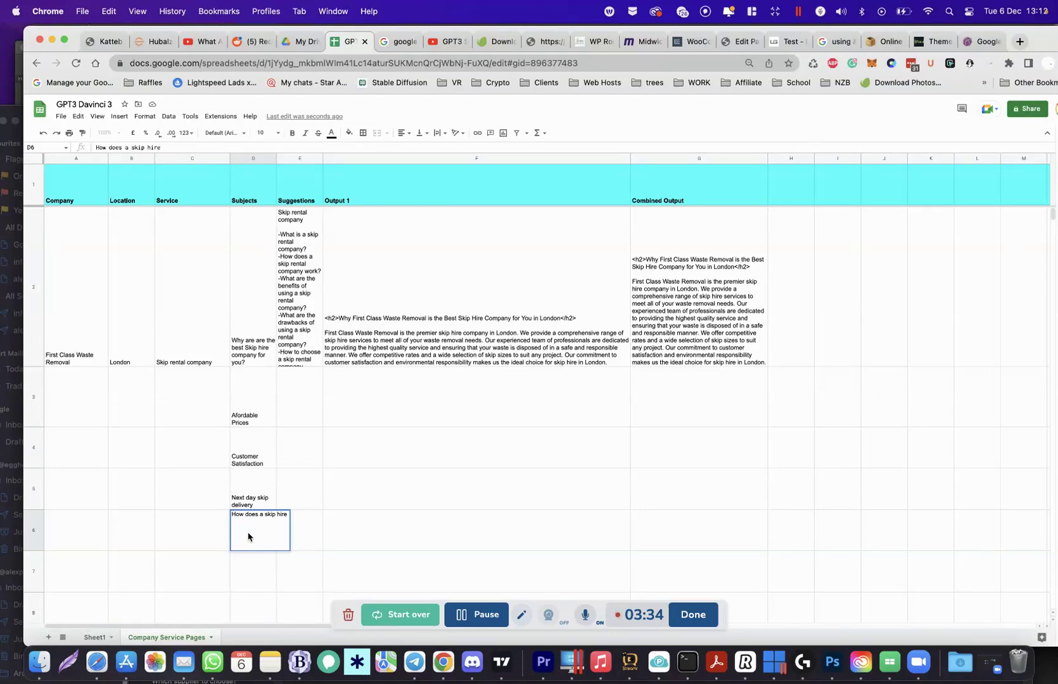
{"action": "key", "text": "BackSpace"}
{"action": "key", "text": "BackSpace"}
{"action": "key", "text": "BackSpace"}
{"action": "key", "text": "BackSpace"}
{"action": "type", "text": "rental company work?"}
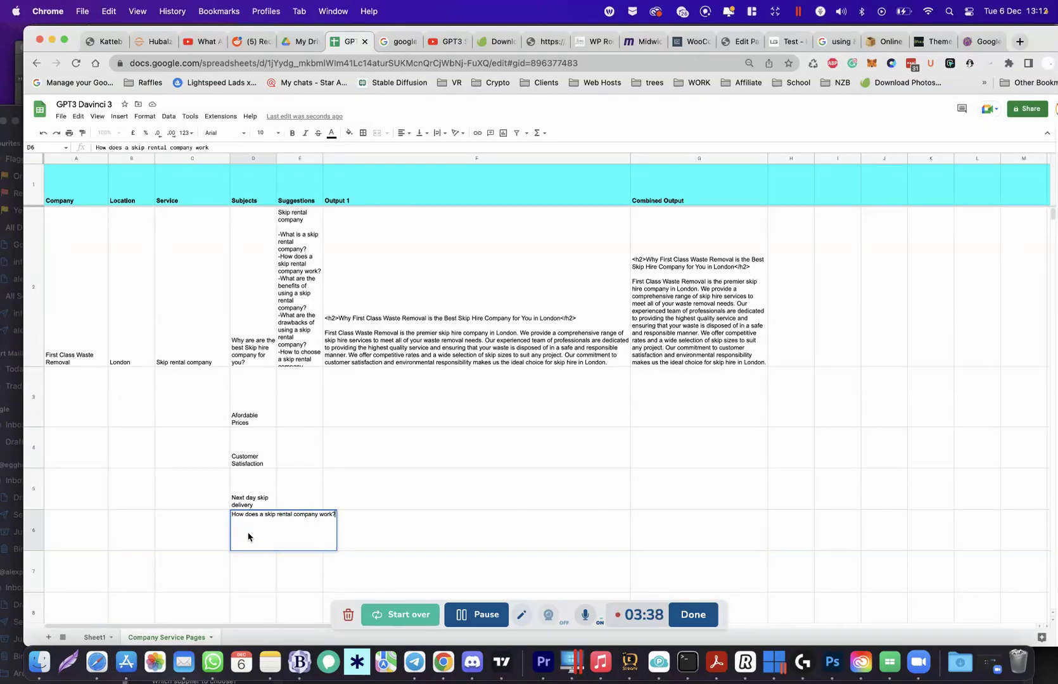
{"action": "double_click", "coordinate": [245, 557]}
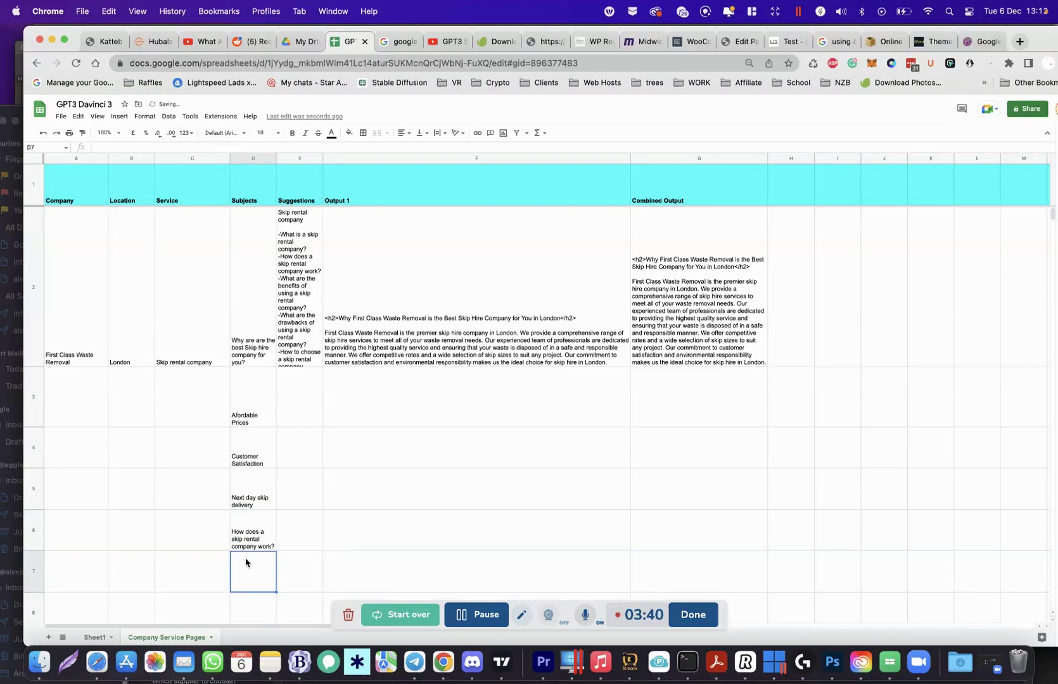
- Fill the Output 1 formula from F2 down to F6, then copy the Combined Output cell G2
{"action": "left_click", "coordinate": [380, 405]}
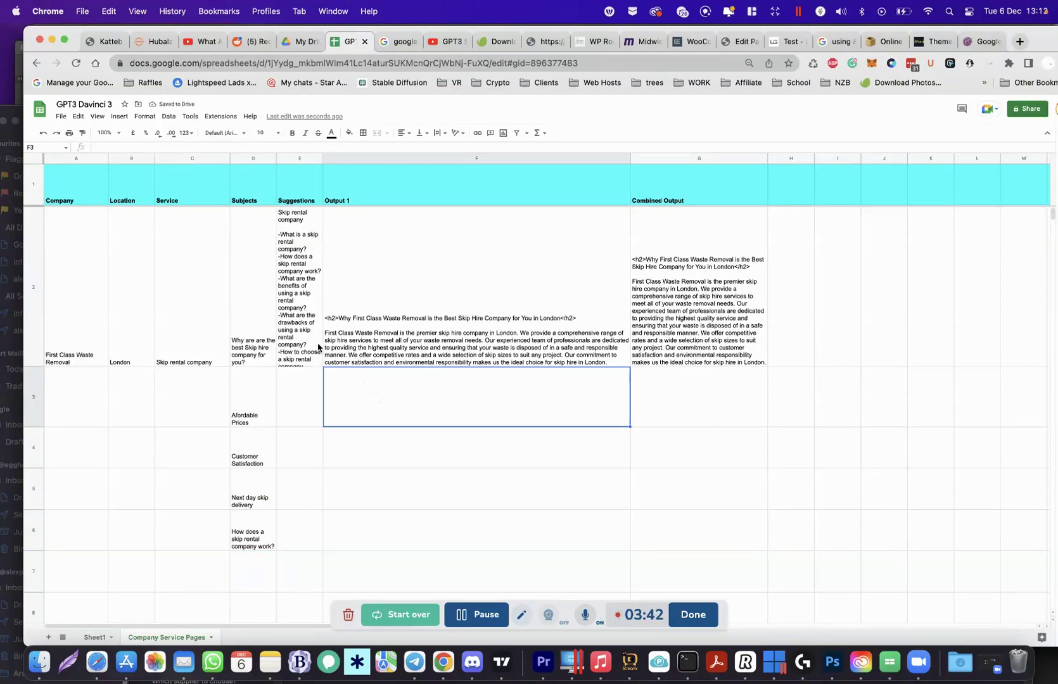
{"action": "left_click", "coordinate": [555, 342]}
{"action": "left_click_drag", "start_coordinate": [630, 367], "coordinate": [575, 534]}
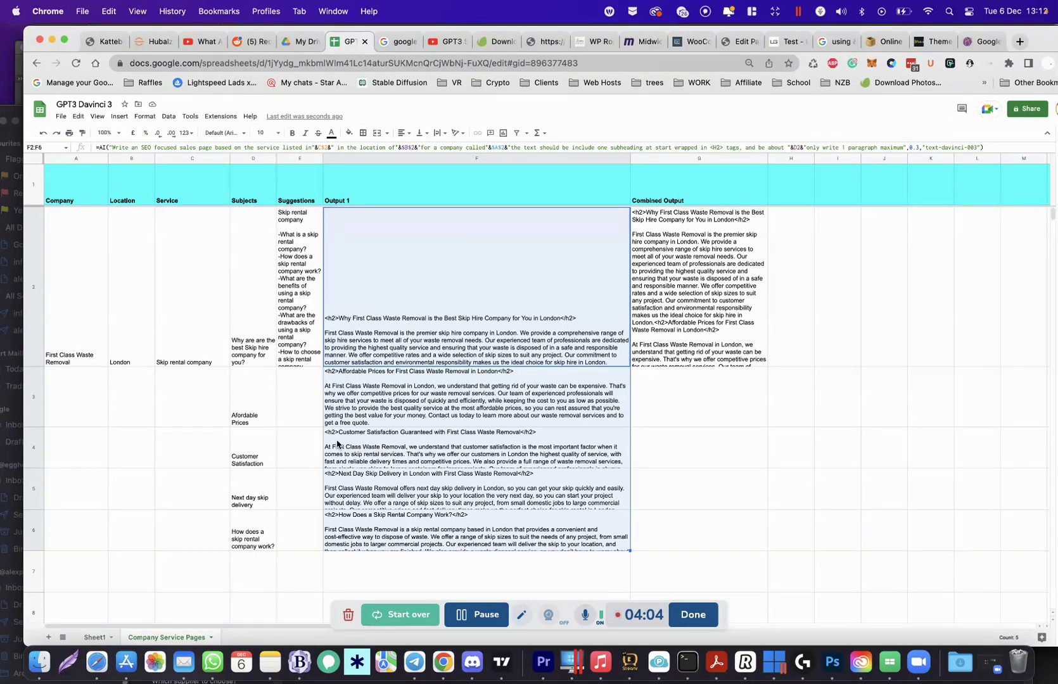
{"action": "left_click", "coordinate": [675, 287]}
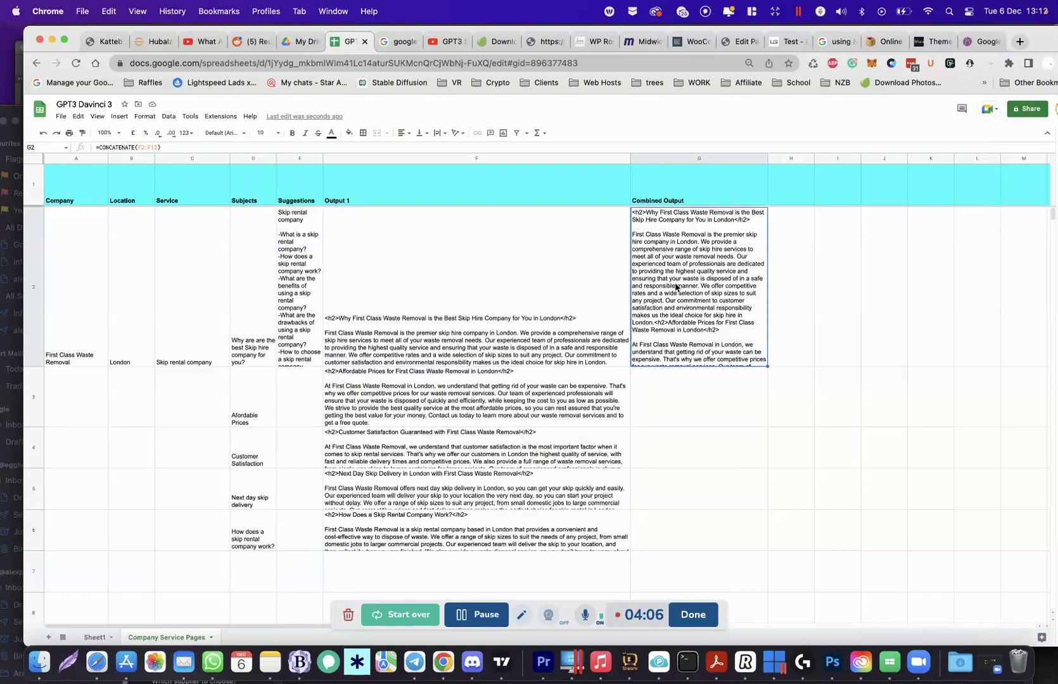
{"action": "key", "text": "super+c"}
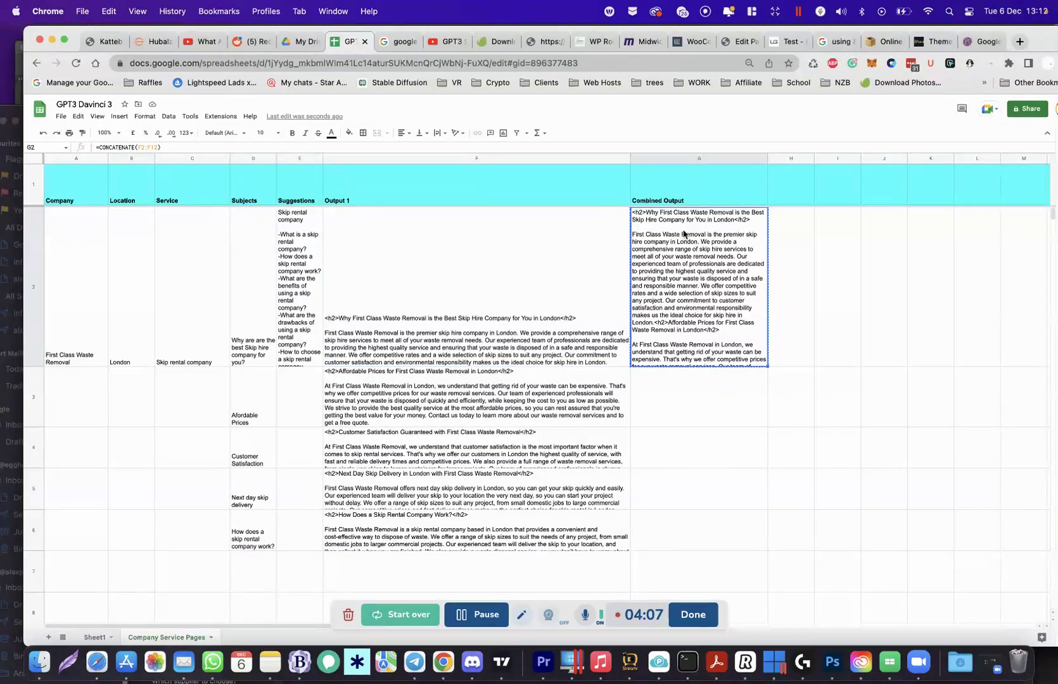
- Replace the Test page's HTML with the copied output and remove the stray leading quote
{"action": "left_click", "coordinate": [795, 41]}
{"action": "left_click", "coordinate": [741, 41]}
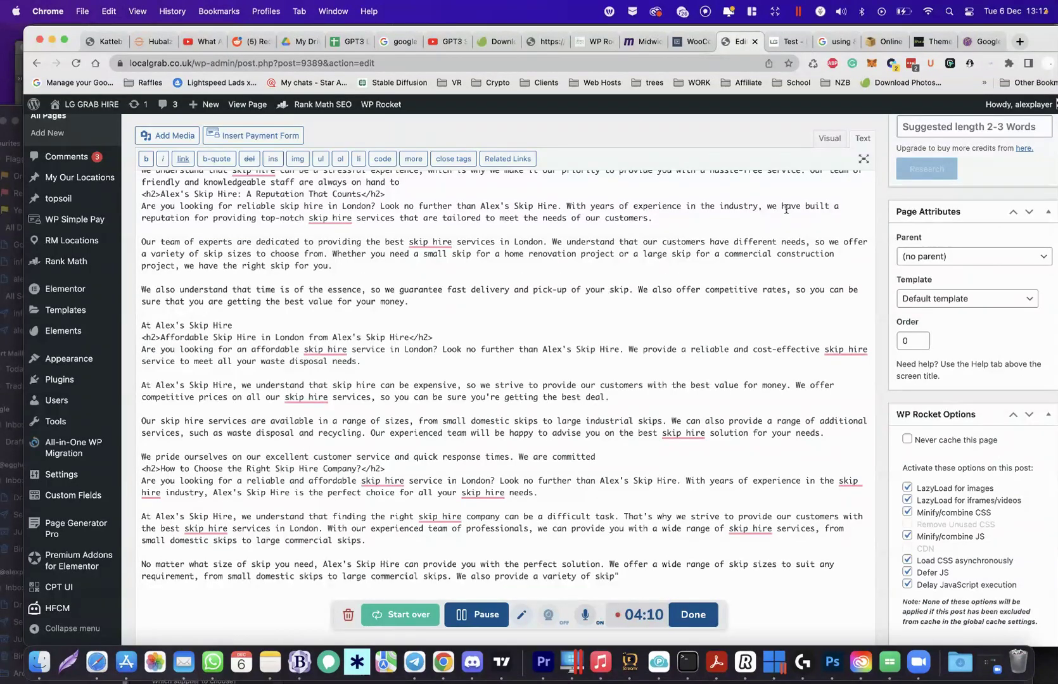
{"action": "left_click", "coordinate": [840, 145]}
{"action": "left_click", "coordinate": [862, 138]}
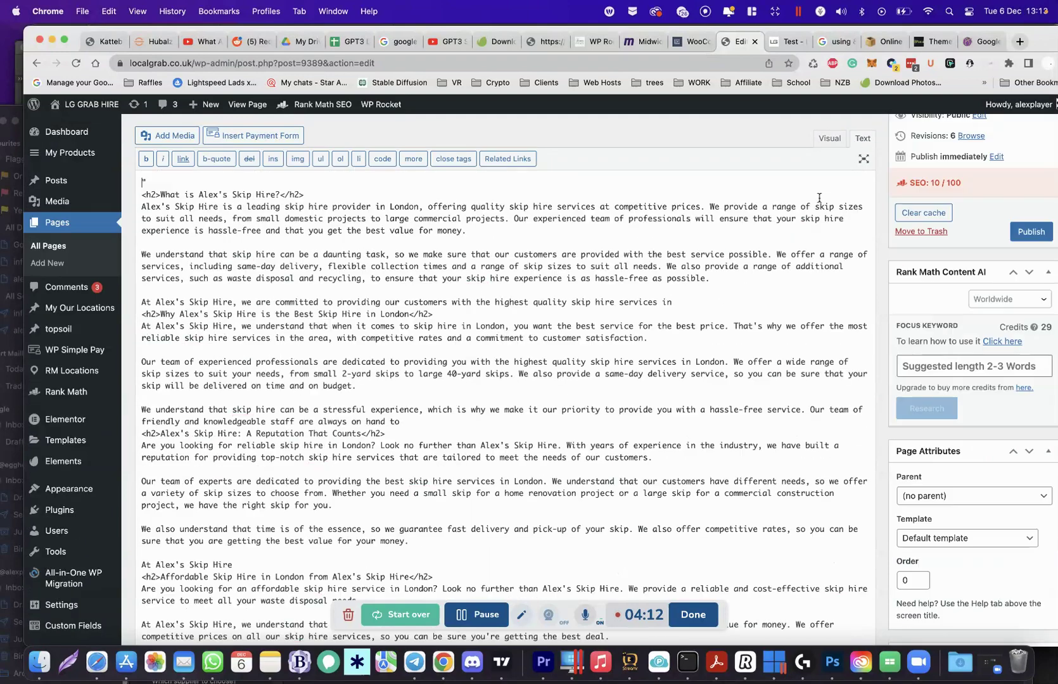
{"action": "key", "text": "super+a"}
{"action": "key", "text": "super+v"}
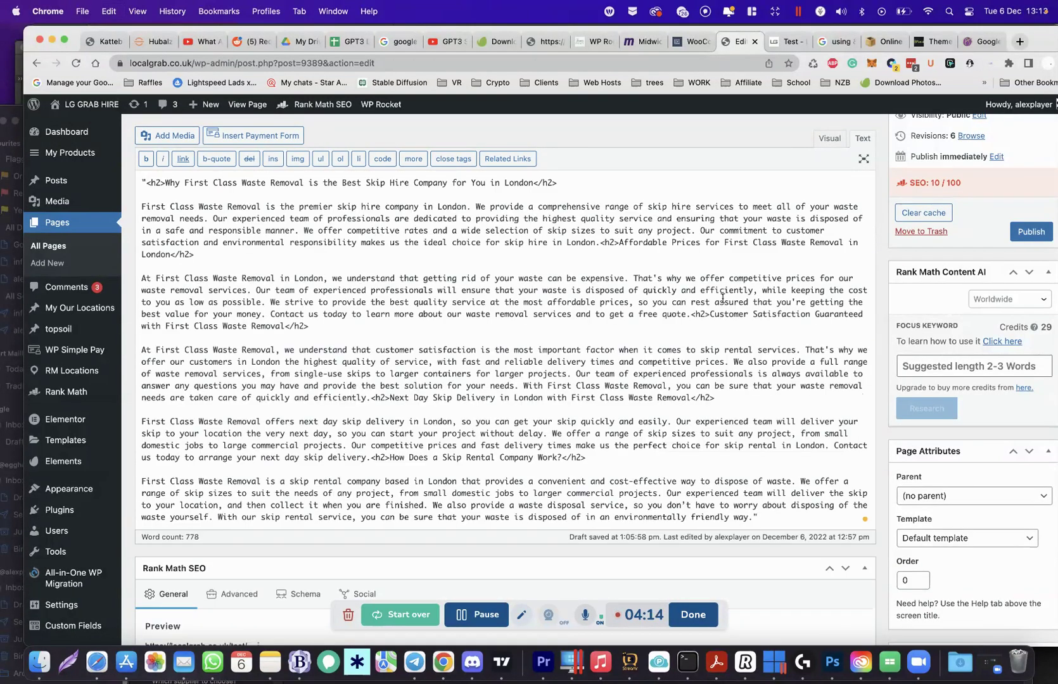
{"action": "left_click_drag", "start_coordinate": [143, 182], "coordinate": [130, 184]}
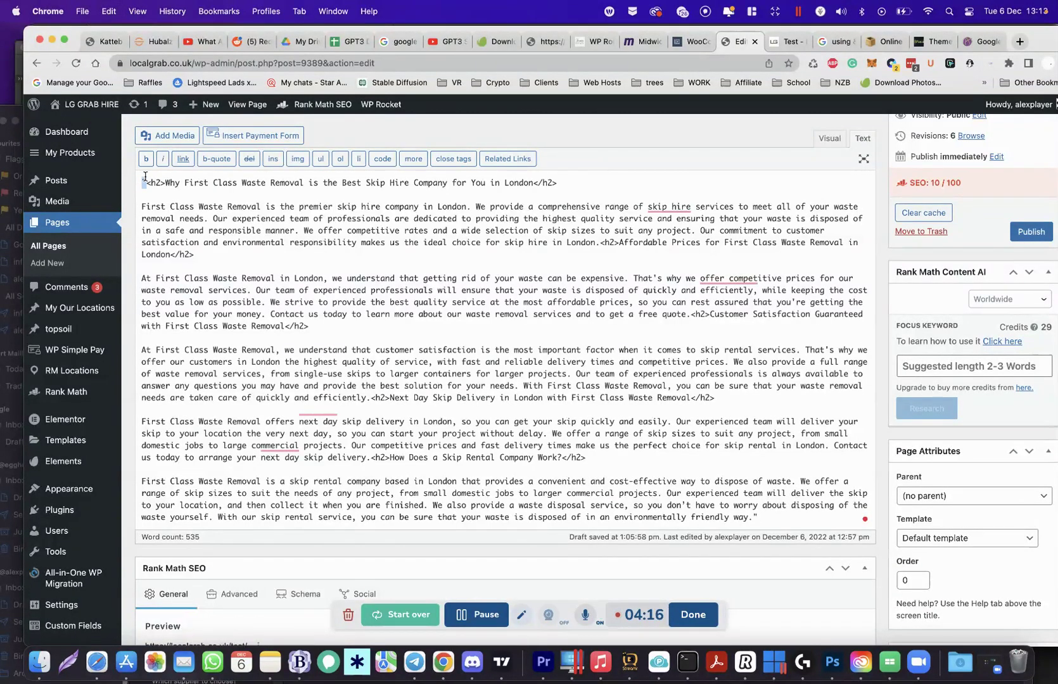
{"action": "key", "text": "BackSpace"}
- Review the pasted article in Visual view, checking its five H2 sections
{"action": "left_click", "coordinate": [828, 141]}
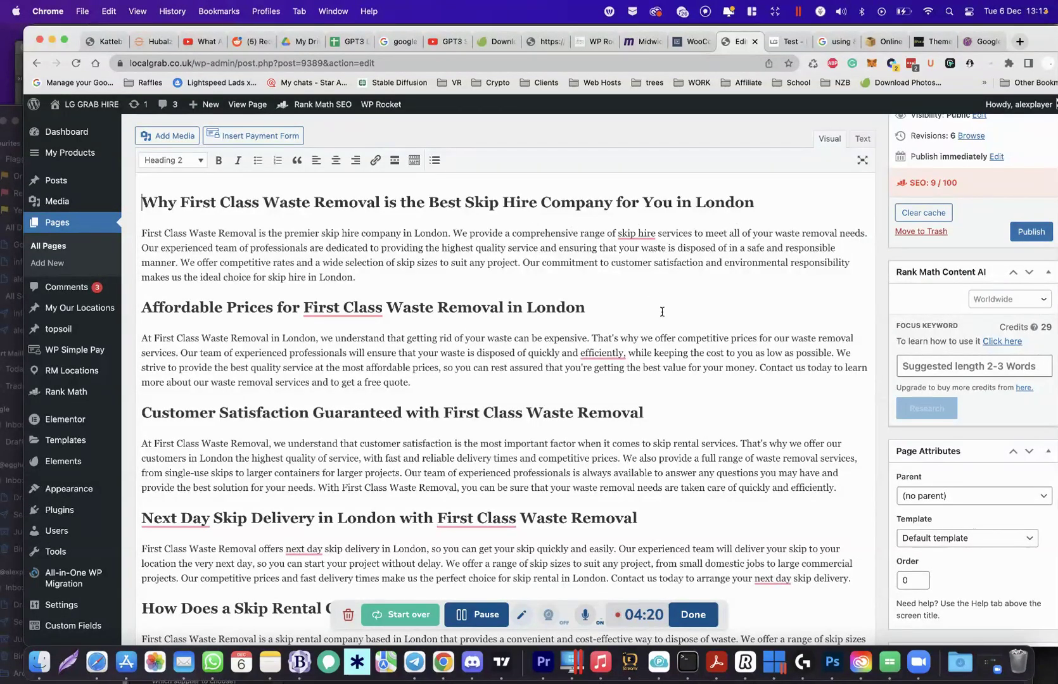
{"action": "scroll", "coordinate": [662, 312], "scroll_direction": "down", "scroll_amount": 4}
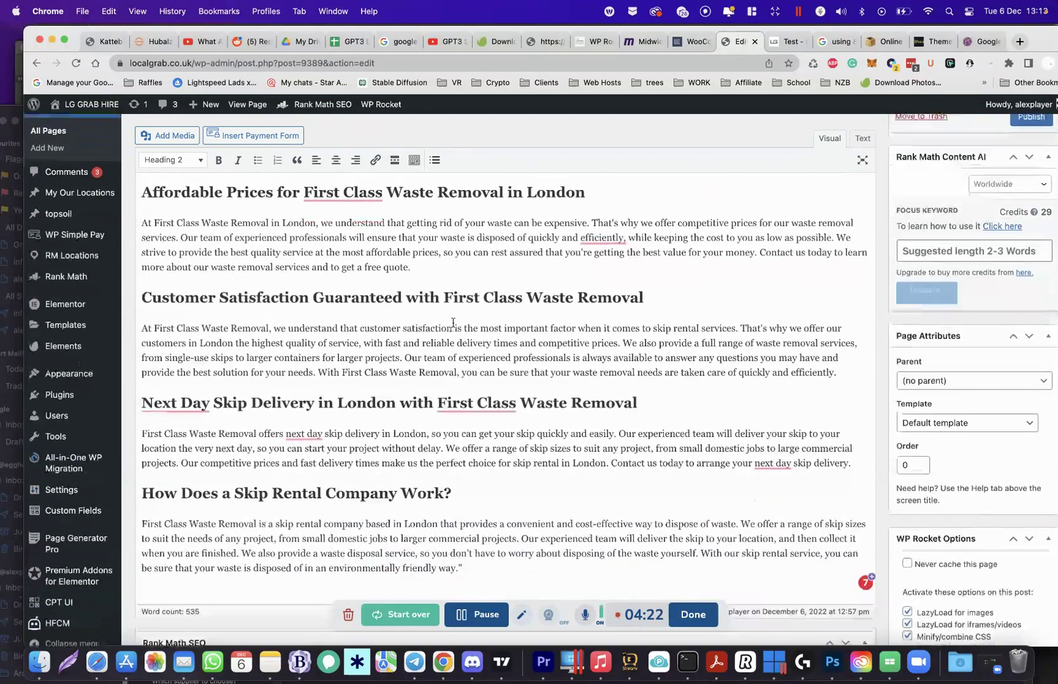
{"action": "scroll", "coordinate": [453, 323], "scroll_direction": "down", "scroll_amount": 2}
{"action": "scroll", "coordinate": [595, 393], "scroll_direction": "up", "scroll_amount": 10}
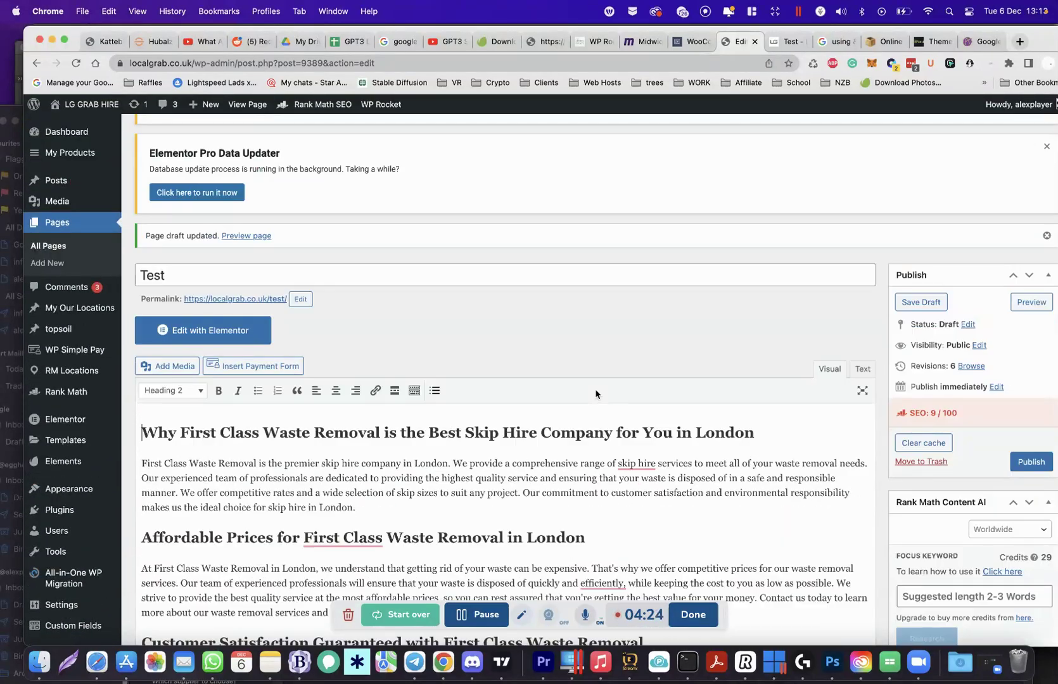
{"action": "scroll", "coordinate": [596, 392], "scroll_direction": "down", "scroll_amount": 10}
{"action": "scroll", "coordinate": [302, 366], "scroll_direction": "up", "scroll_amount": 15}
{"action": "scroll", "coordinate": [209, 215], "scroll_direction": "down", "scroll_amount": 7}
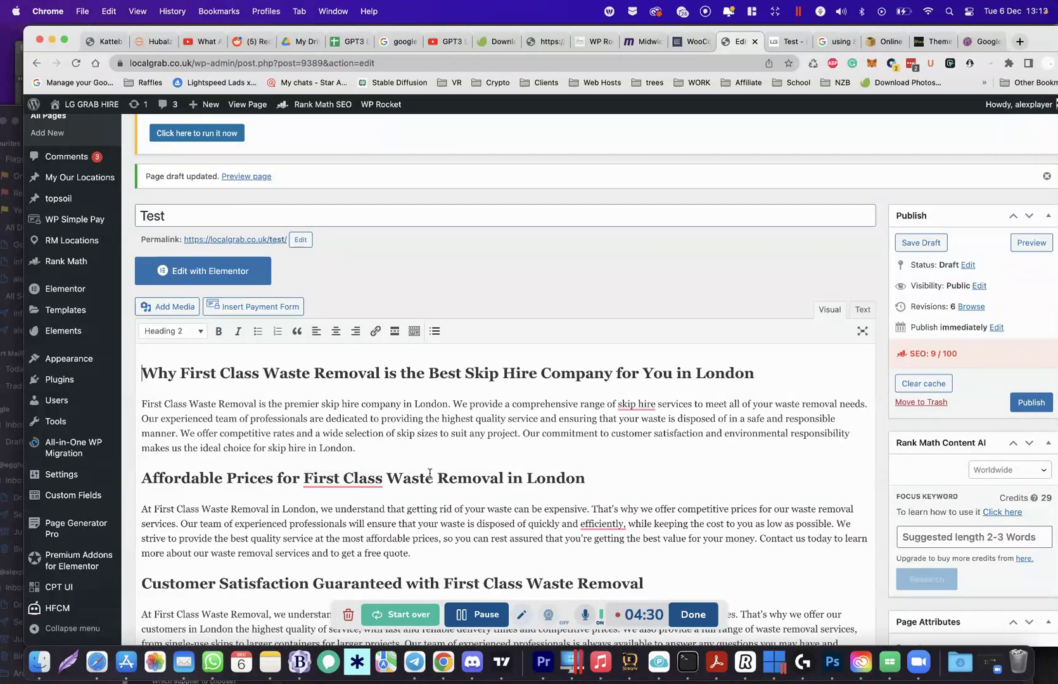
- Change cell B2 from London to Paris and wait for the outputs to regenerate
{"action": "left_click_drag", "start_coordinate": [585, 479], "coordinate": [376, 476]}
{"action": "left_click", "coordinate": [348, 41]}
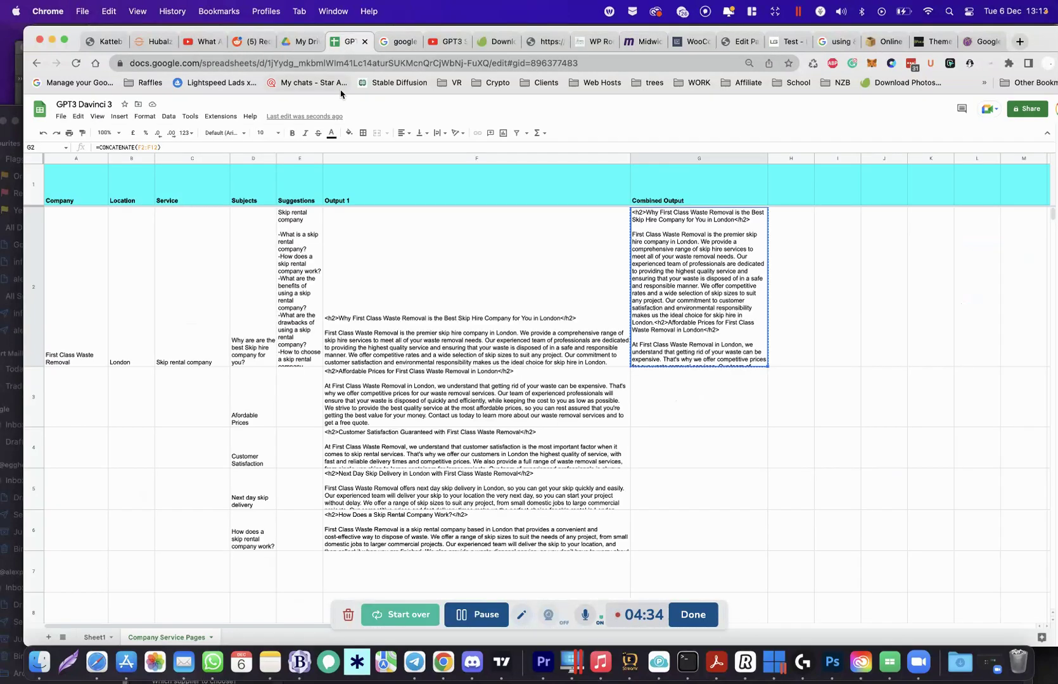
{"action": "double_click", "coordinate": [138, 222]}
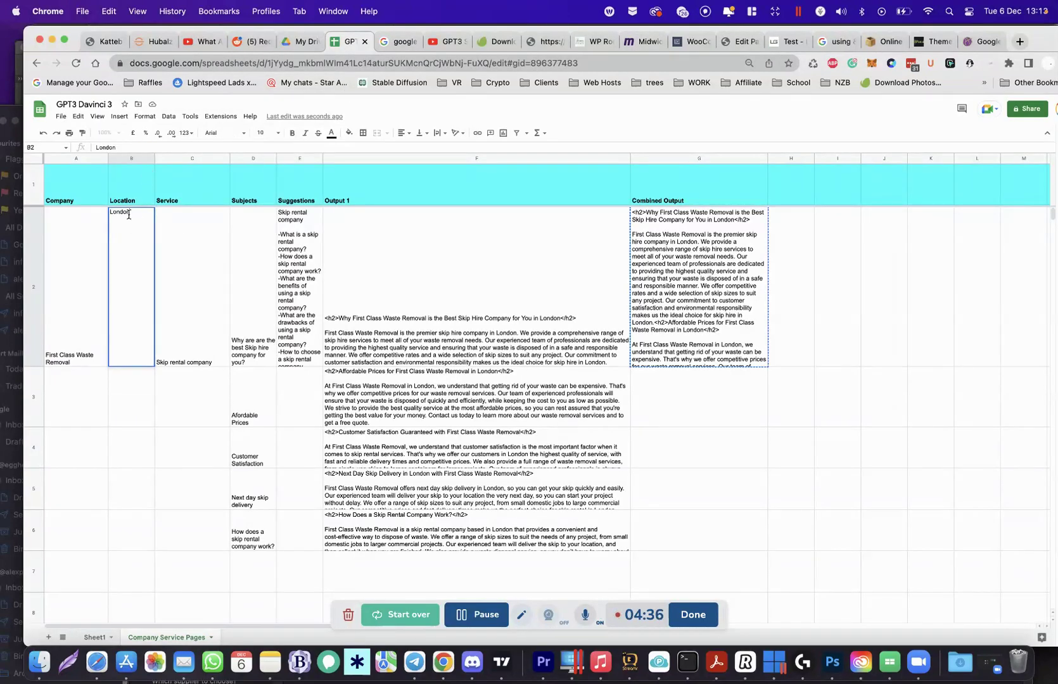
{"action": "double_click", "coordinate": [128, 213]}
{"action": "type", "text": "Paris"}
{"action": "left_click", "coordinate": [185, 420]}
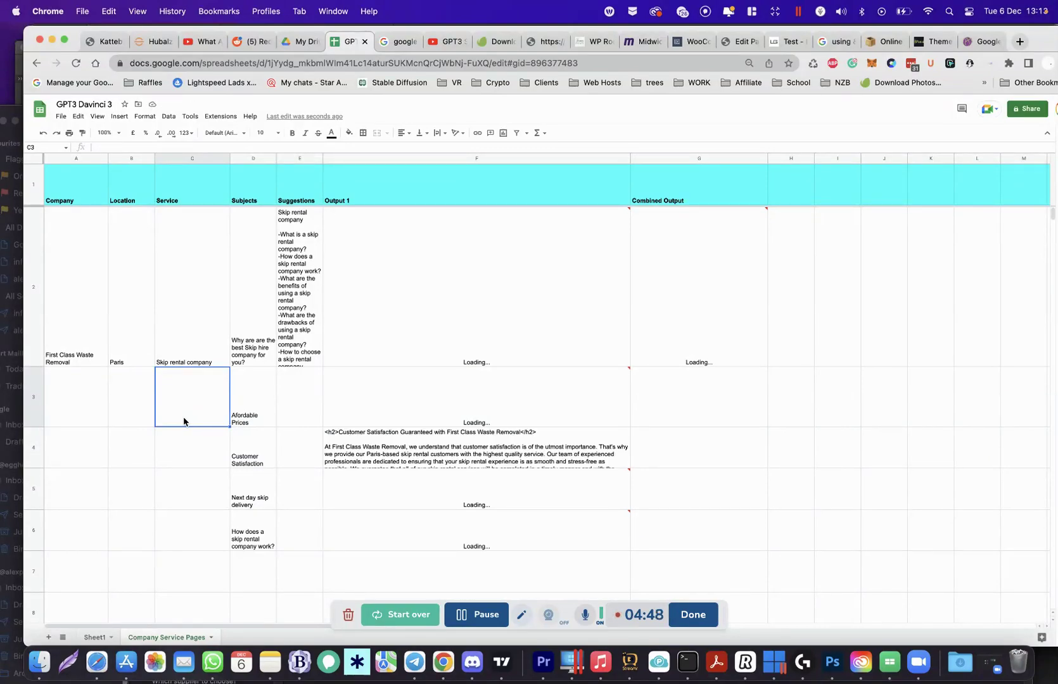
{"action": "mouse_move", "coordinate": [345, 300]}
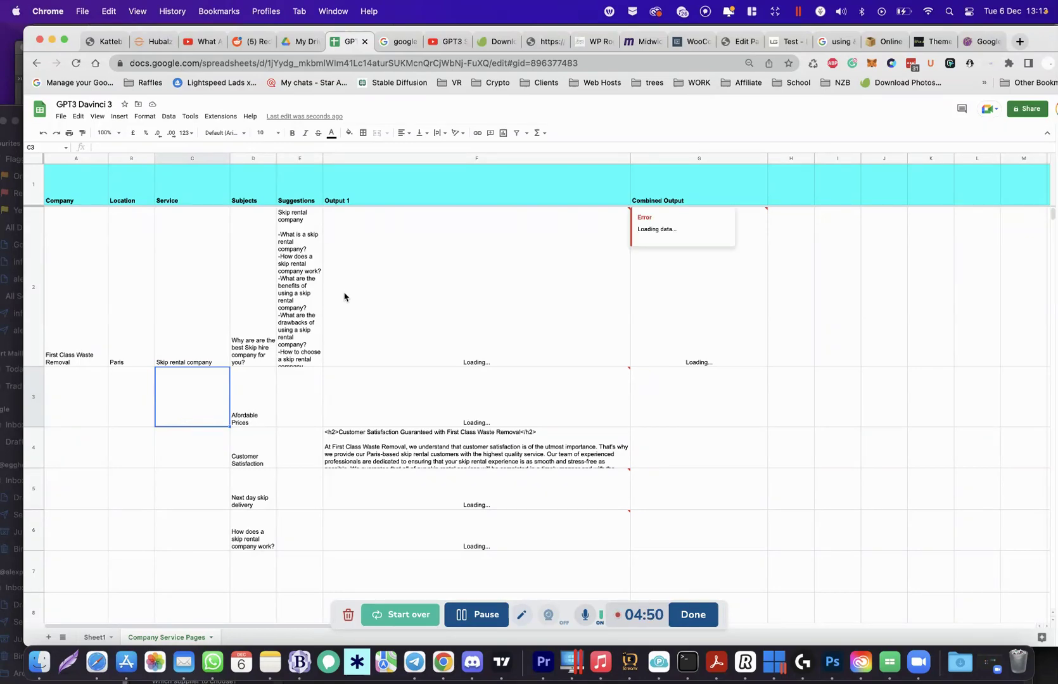